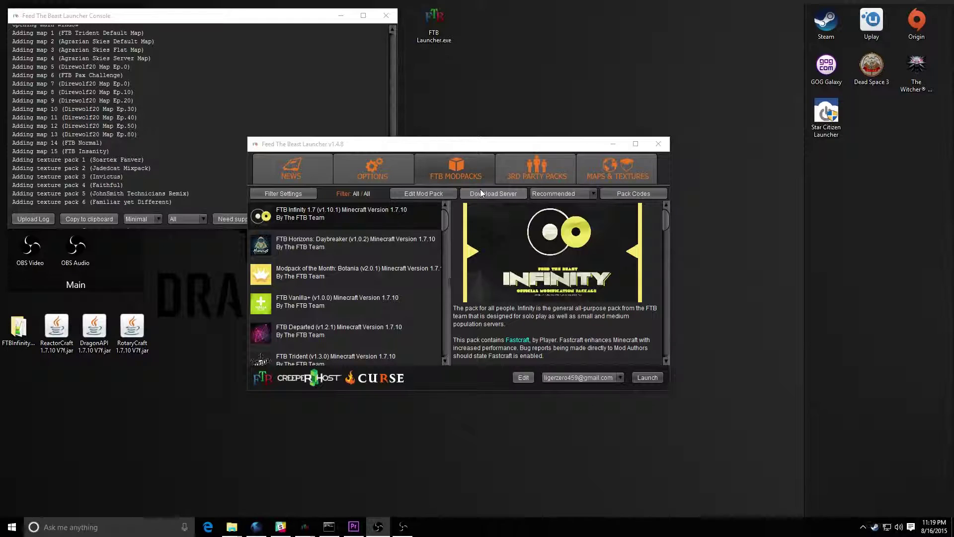
# Step: Check the available versions of the FTB Infinity modpack and keep Recommended selected
pyautogui.click(574, 193)
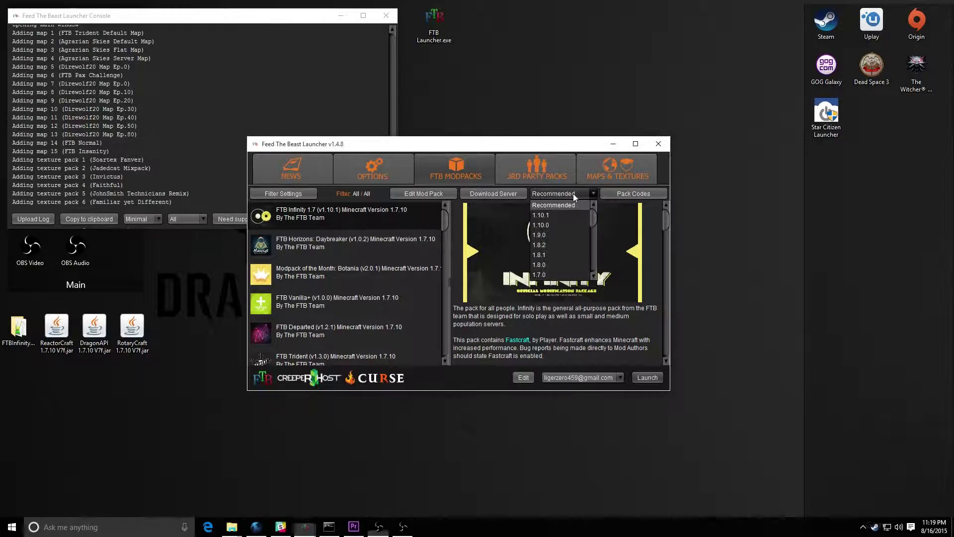
pyautogui.click(570, 203)
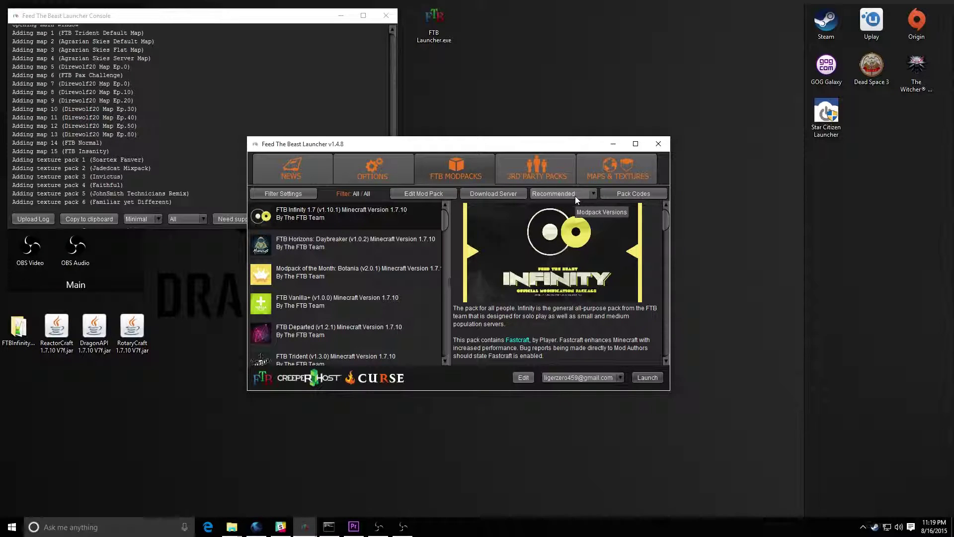
# Step: Open the mods folder inside the FTBInfinityServer folder on the desktop
pyautogui.click(16, 335)
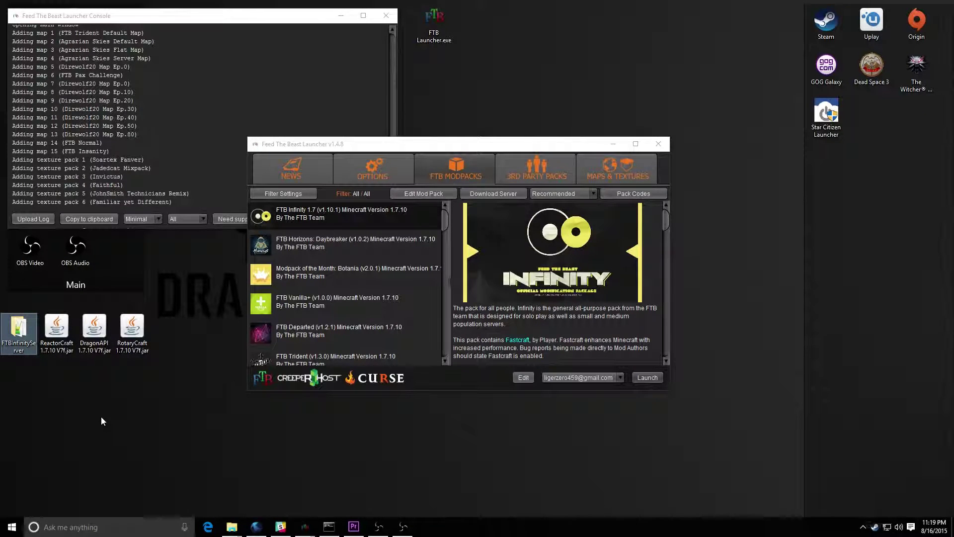
pyautogui.doubleClick(19, 330)
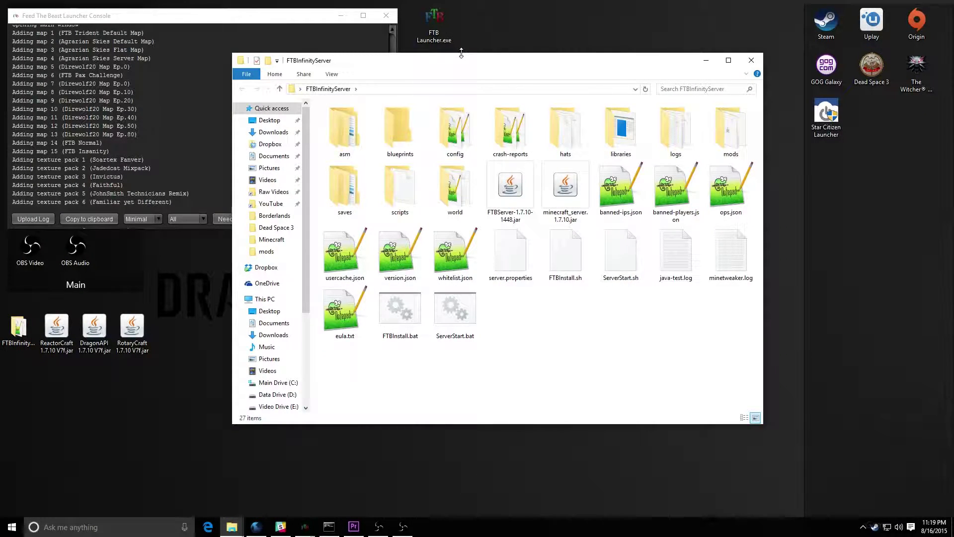
pyautogui.moveTo(462, 62); pyautogui.dragTo(419, 132)
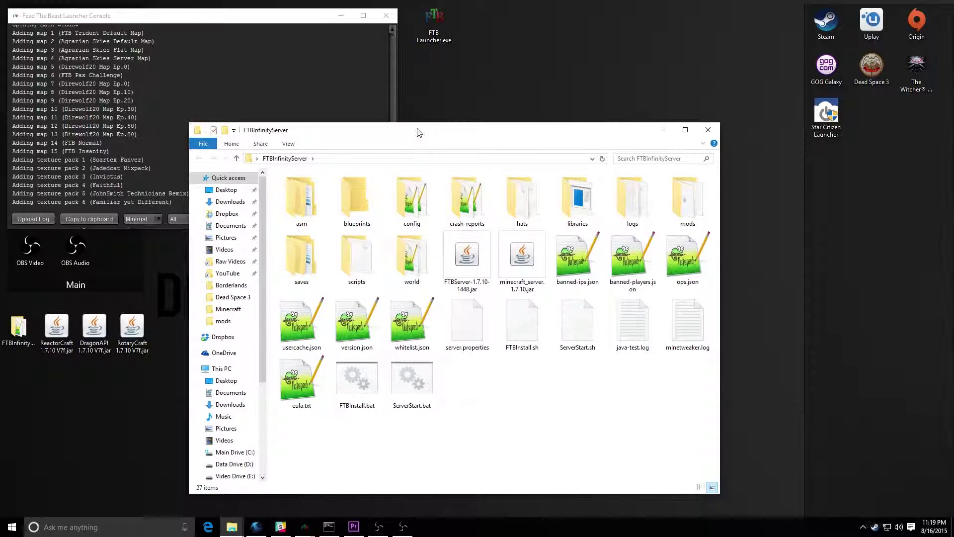
pyautogui.doubleClick(685, 213)
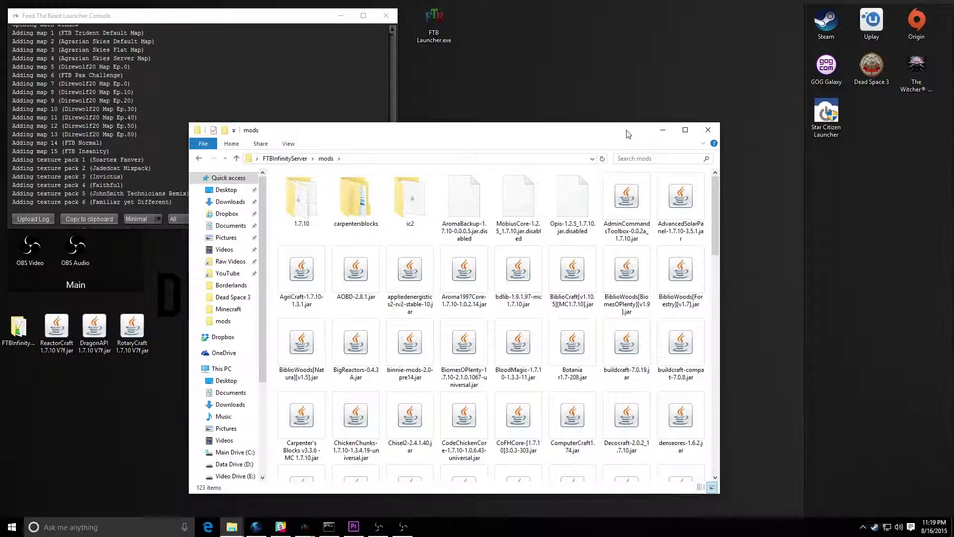
pyautogui.moveTo(627, 134); pyautogui.dragTo(630, 90)
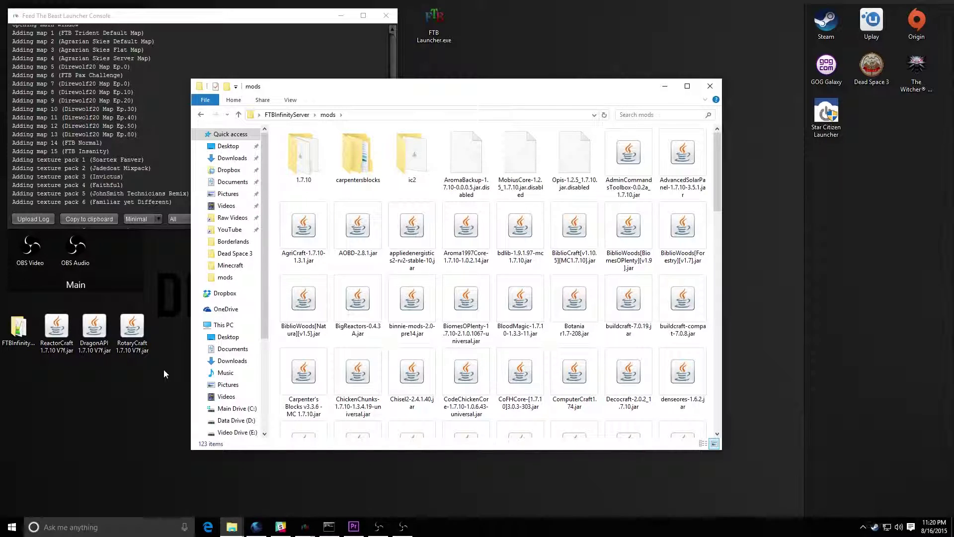
# Step: Copy the ReactorCraft, DragonAPI and RotaryCraft 1.7.10 V7f jar files from the desktop into the server's mods folder, replacing the existing files
pyautogui.click(132, 328)
pyautogui.keyDown('ctrl'); pyautogui.click(102, 320); pyautogui.keyUp('ctrl')
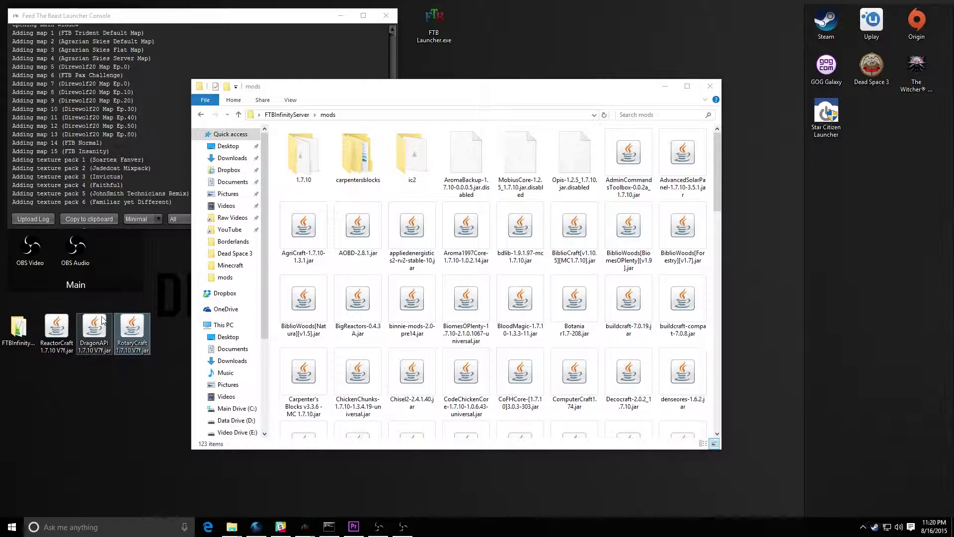
pyautogui.click(102, 320)
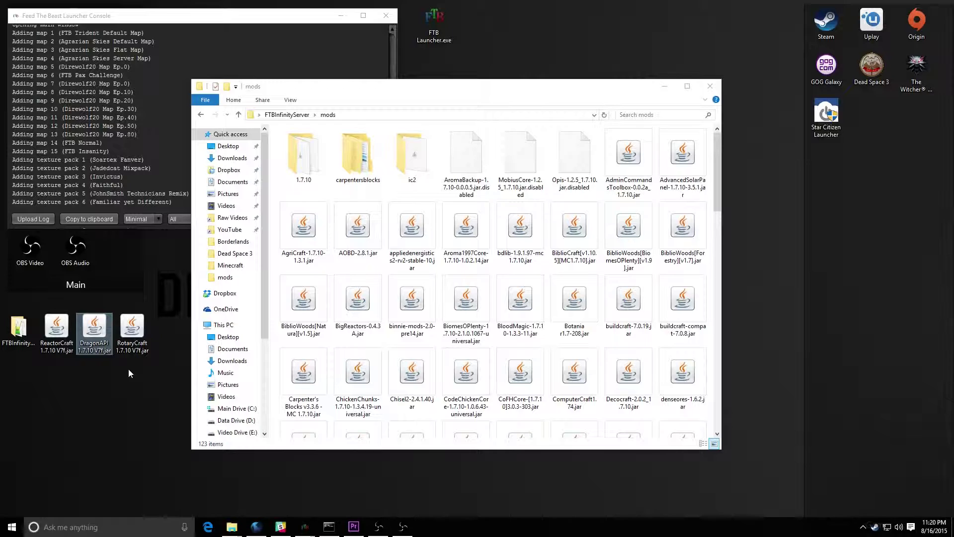
pyautogui.moveTo(128, 369); pyautogui.dragTo(62, 337)
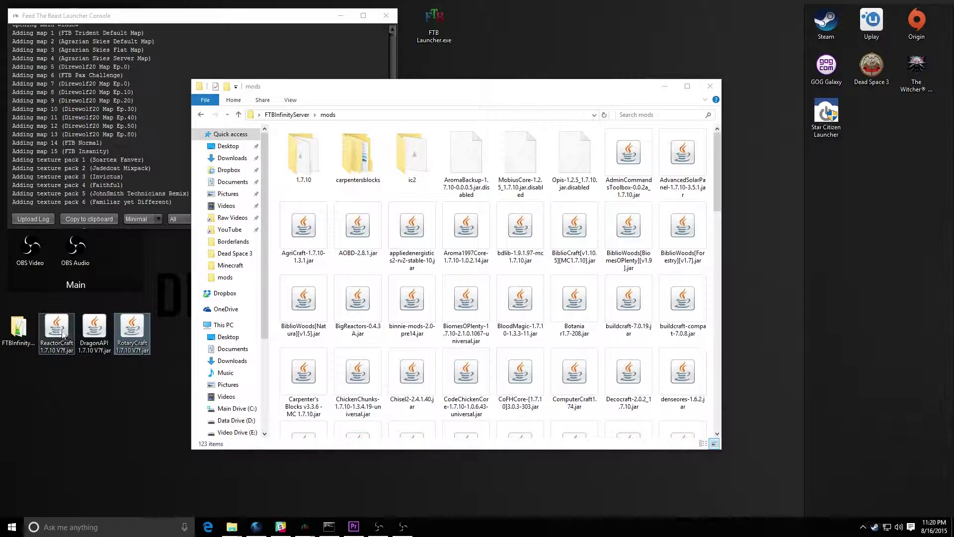
pyautogui.click(61, 335)
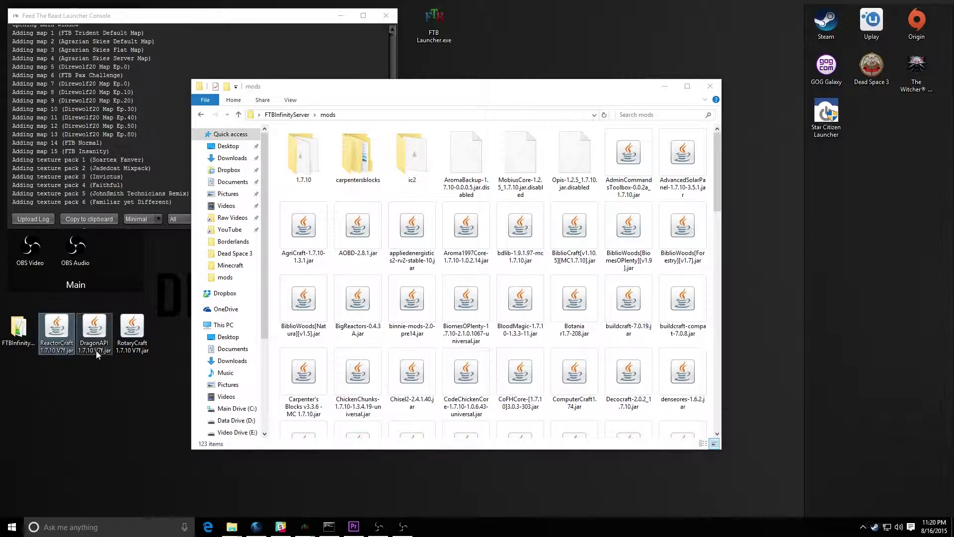
pyautogui.moveTo(66, 372); pyautogui.dragTo(141, 326)
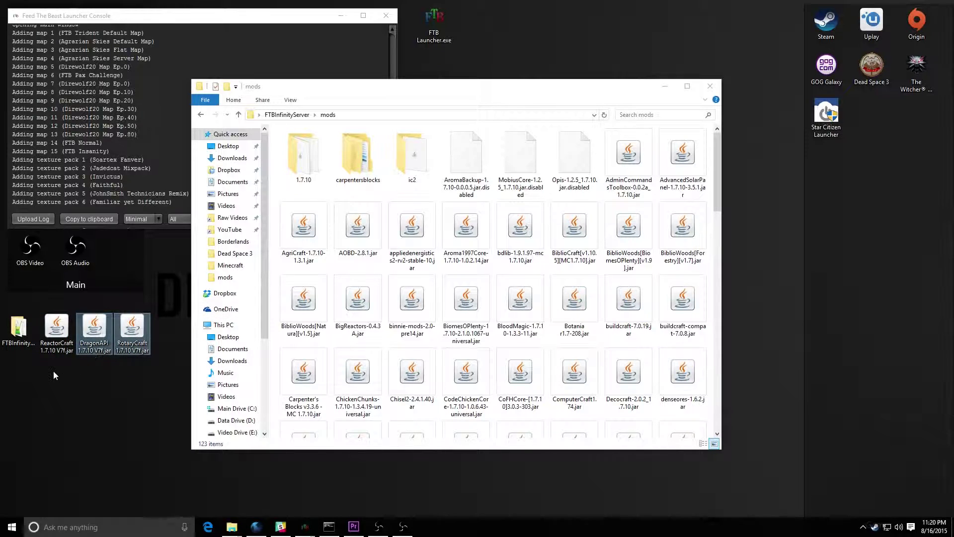
pyautogui.moveTo(53, 369); pyautogui.dragTo(438, 272)
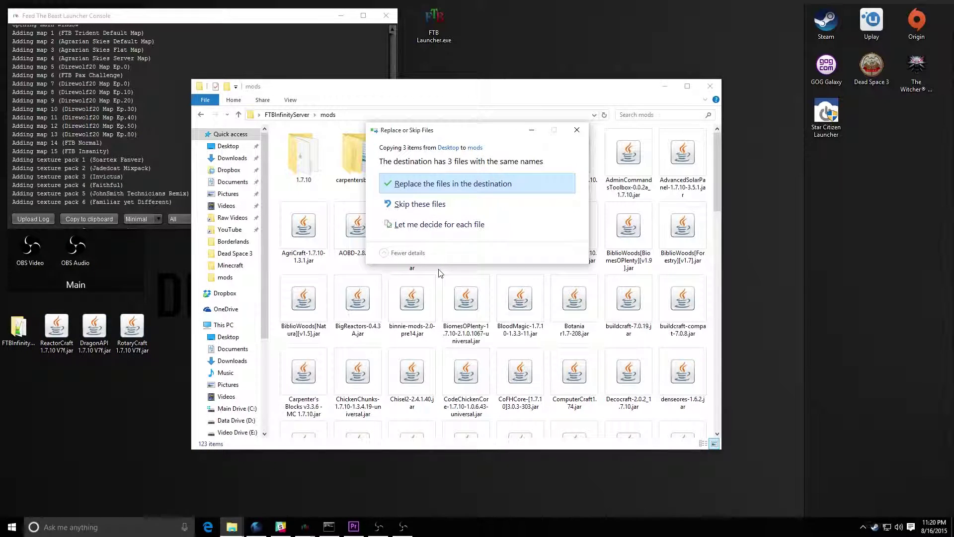
pyautogui.click(478, 185)
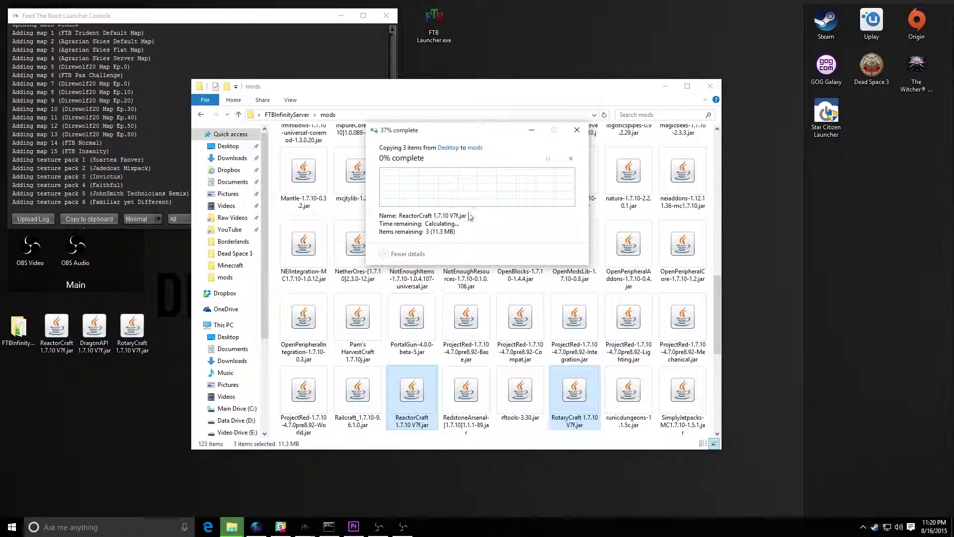
pyautogui.click(440, 366)
pyautogui.scroll(10, 437, 366)
pyautogui.scroll(-10, 437, 366)
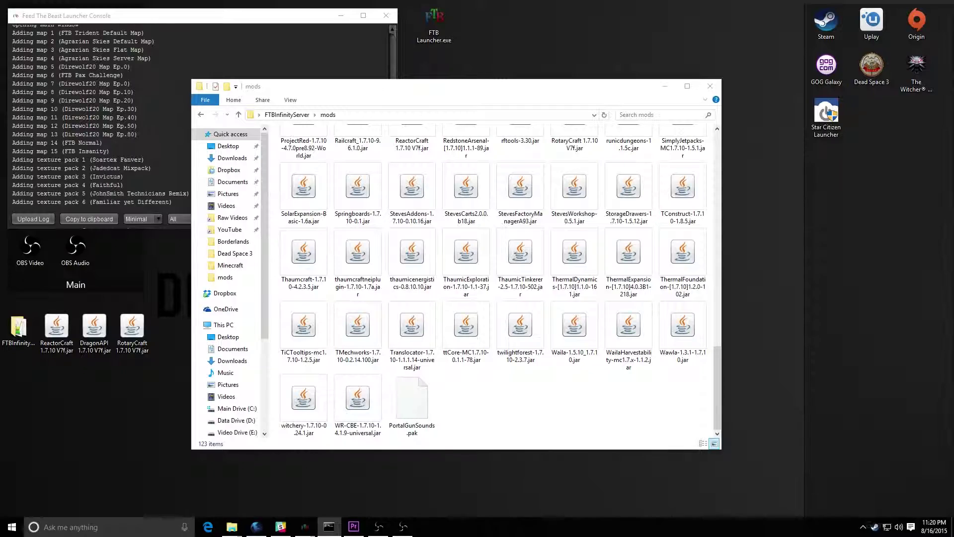
# Step: Bring up the Command Prompt window and examine the server crash output for the conflicting potion ID
pyautogui.moveTo(950, 94); pyautogui.dragTo(467, 100)
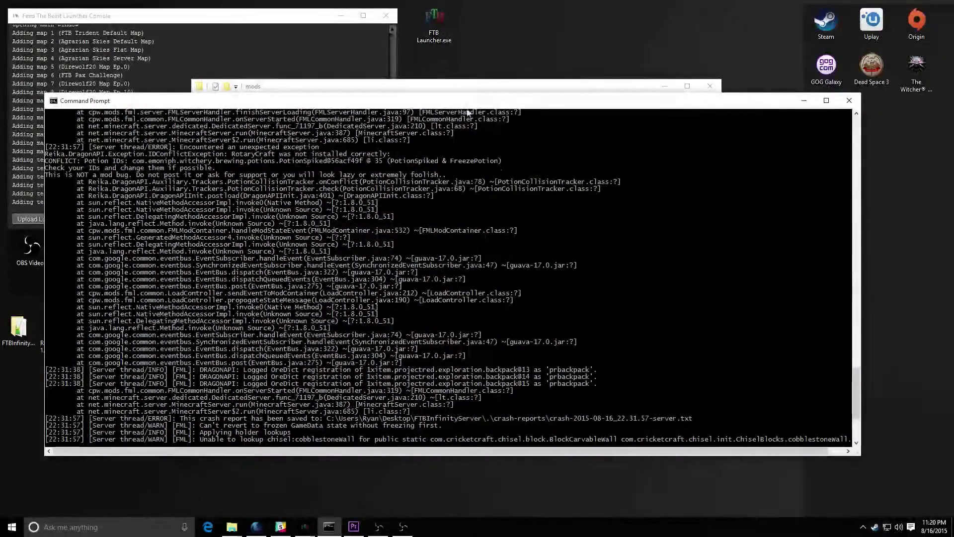
pyautogui.rightClick(69, 163)
pyautogui.click(86, 154)
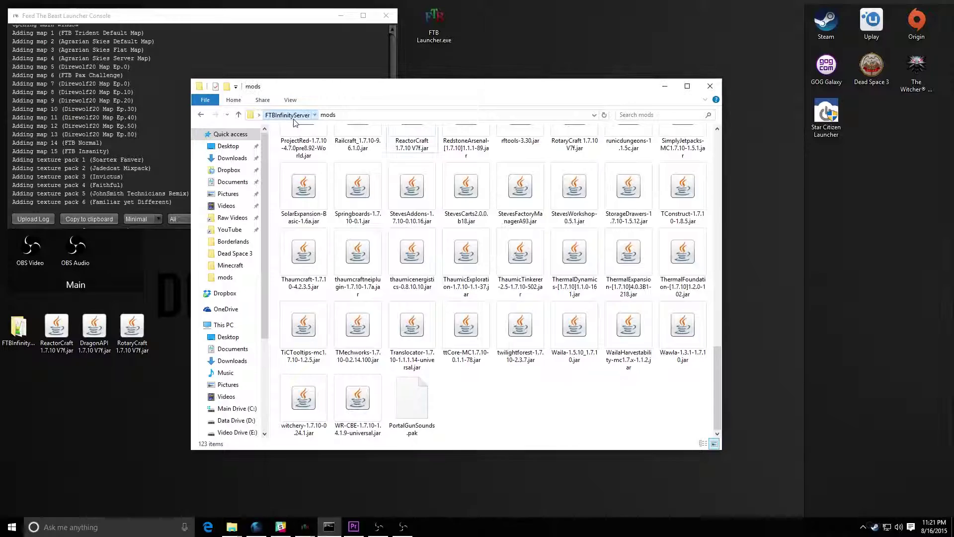
# Step: Open witchery.cfg from the FTBInfinityServer config folder in Notepad++
pyautogui.click(291, 115)
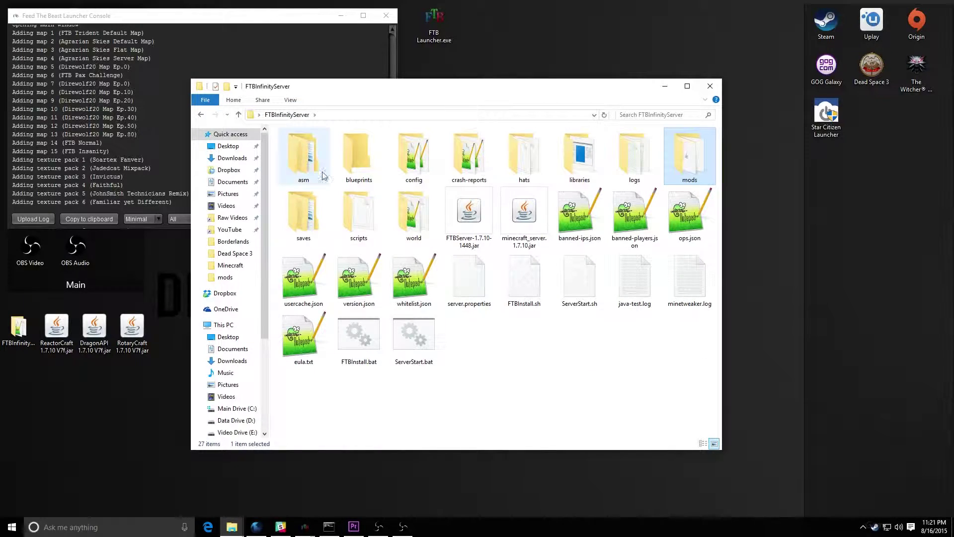
pyautogui.doubleClick(415, 159)
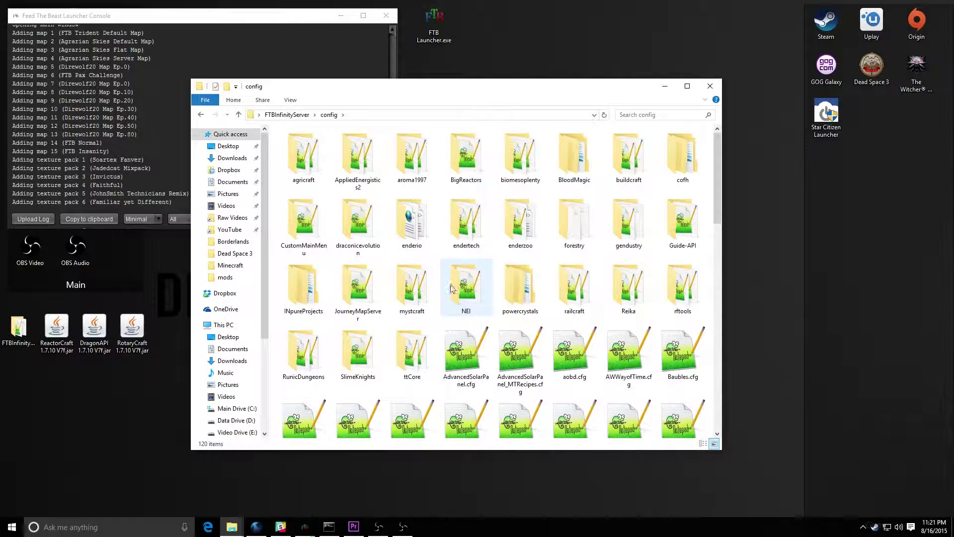
pyautogui.click(451, 288)
pyautogui.write('witchery')
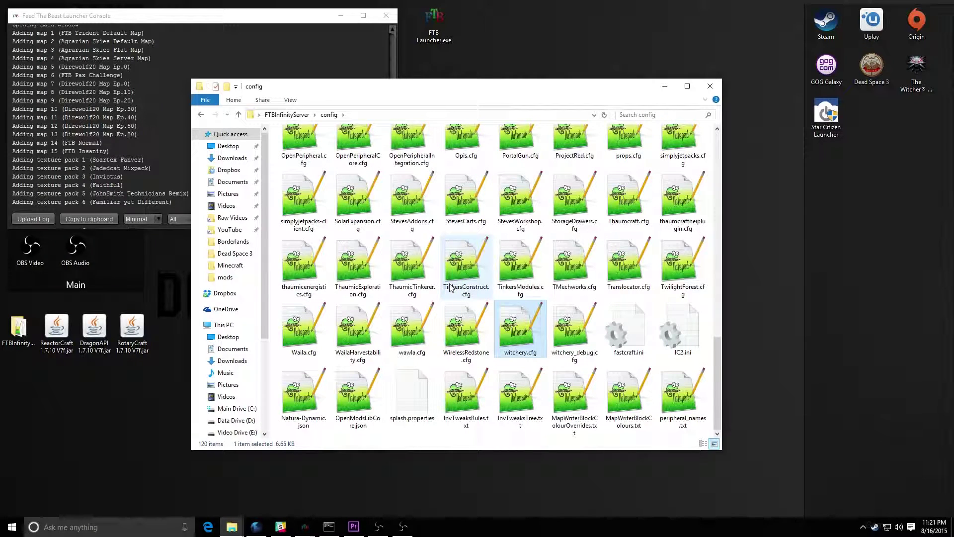
pyautogui.press('Return')
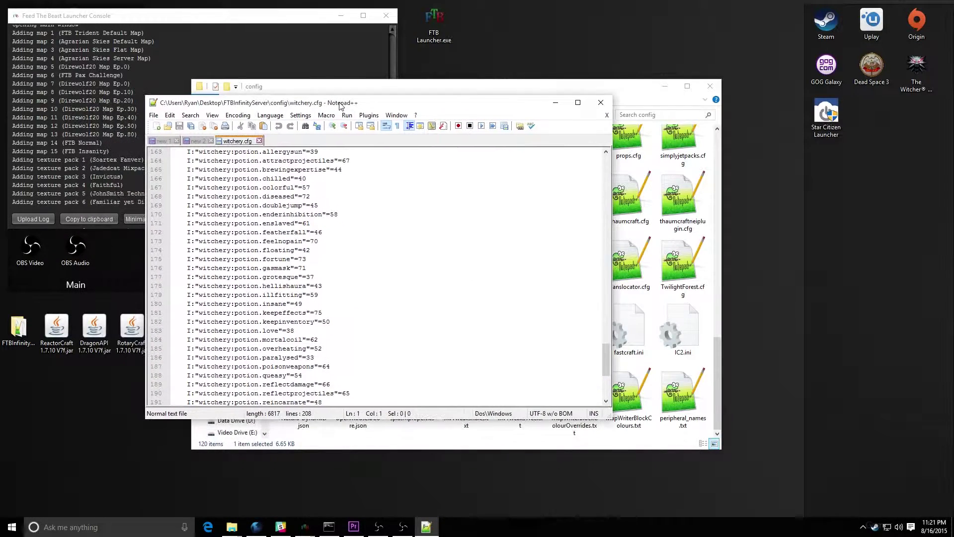
# Step: Search witchery.cfg for "spiked" to locate that potion's ID entry
pyautogui.scroll(1, 300, 219)
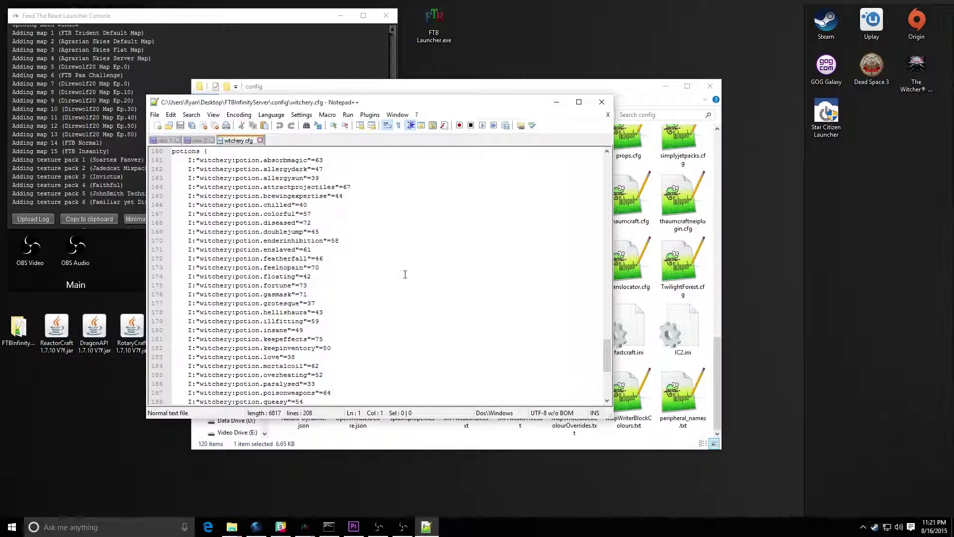
pyautogui.click(345, 266)
pyautogui.hotkey('ctrl', 'f')
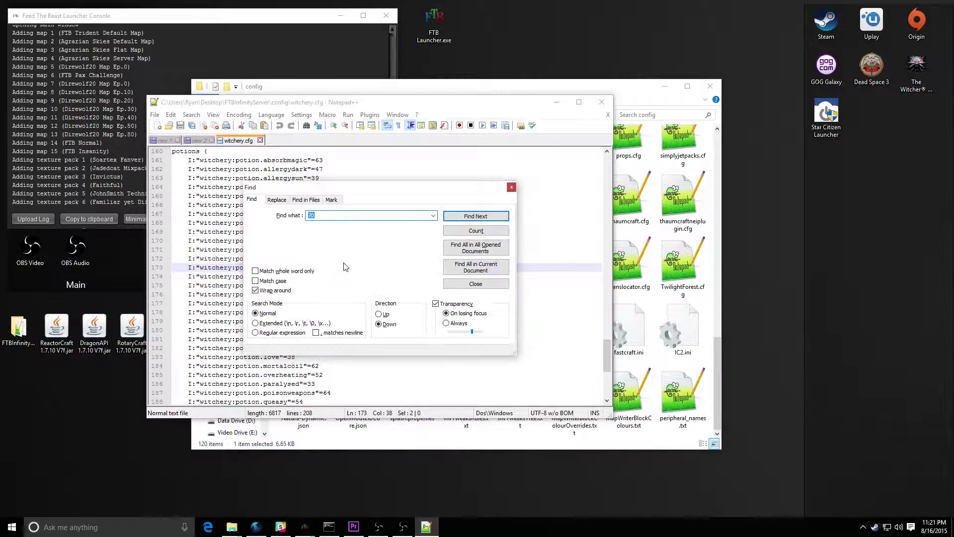
pyautogui.write('spiked')
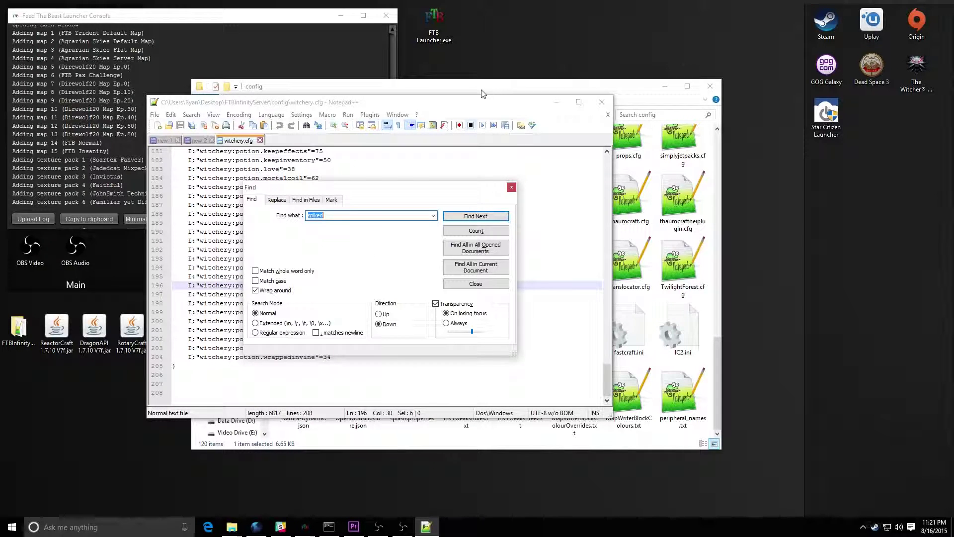
pyautogui.press('Return')
pyautogui.press('Escape')
# Step: Try 435 as the spiked potion's ID, revert the edit and close witchery.cfg
pyautogui.click(330, 286)
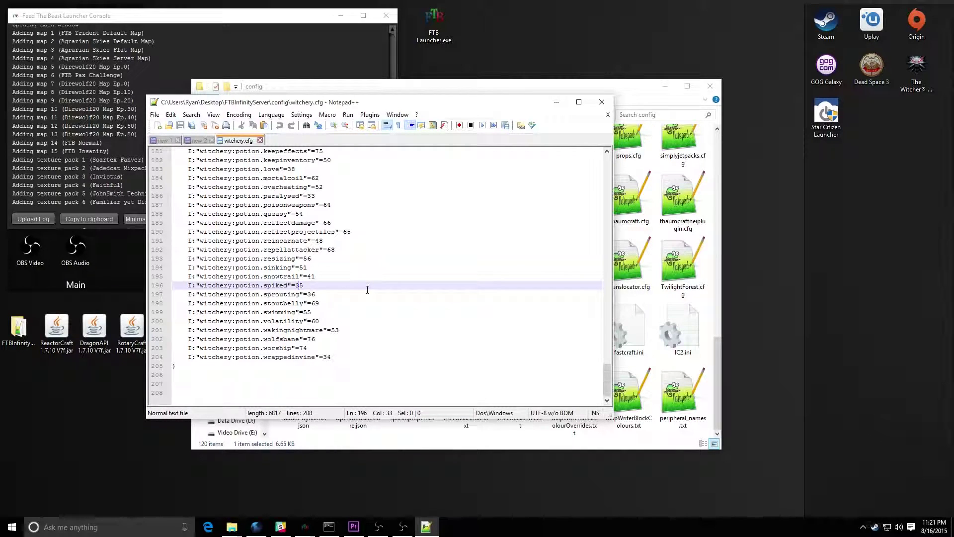
pyautogui.write('4')
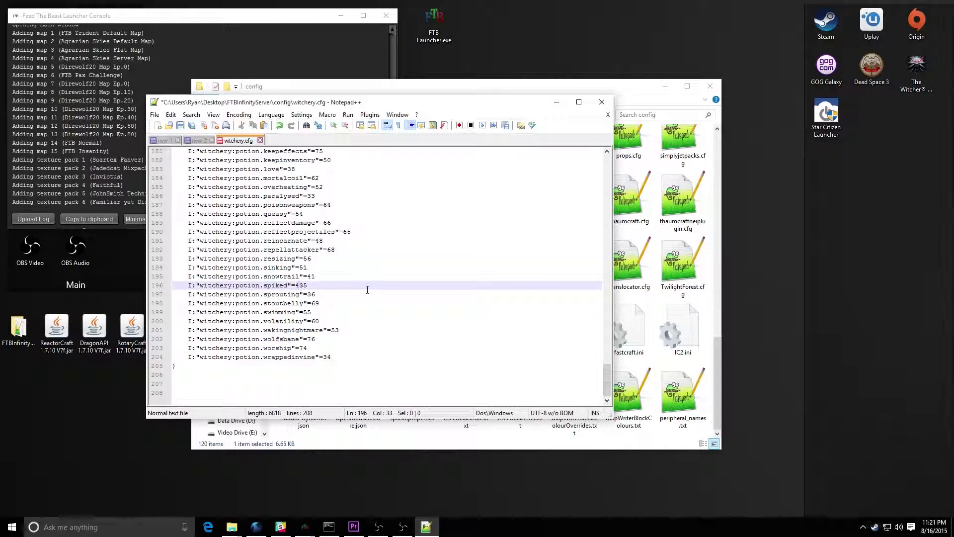
pyautogui.hotkey('ctrl', 's')
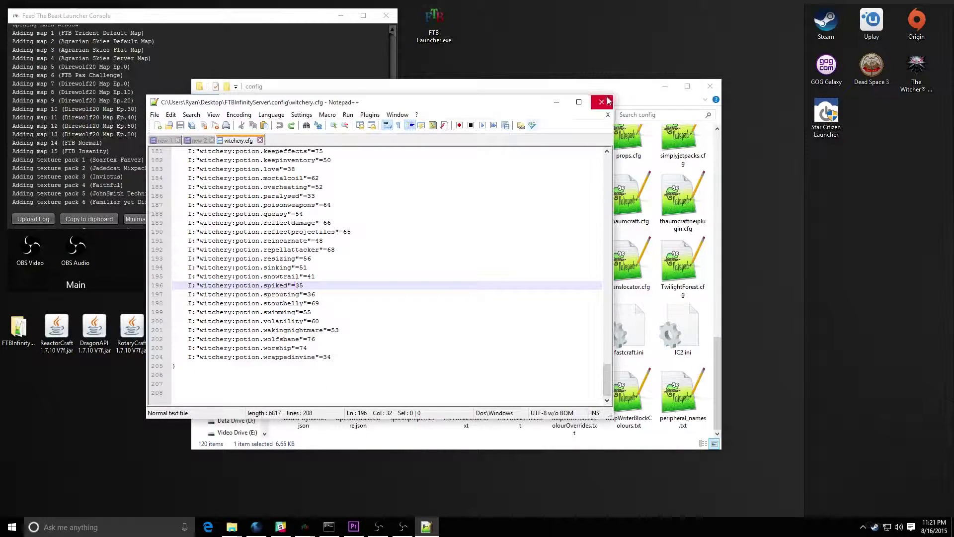
pyautogui.click(601, 102)
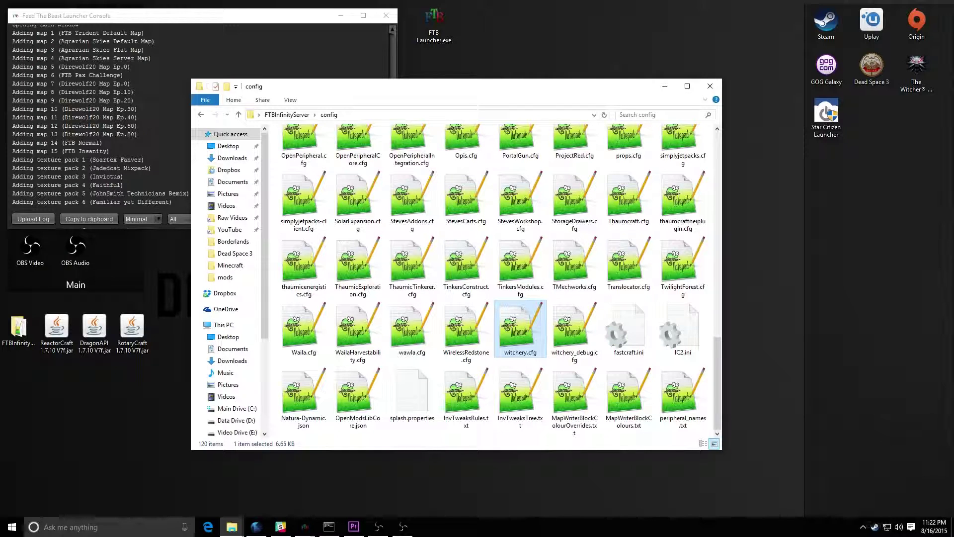
# Step: Move the config folder window aside to uncover the Feed The Beast Launcher
pyautogui.hotkey('alt', 'Tab')
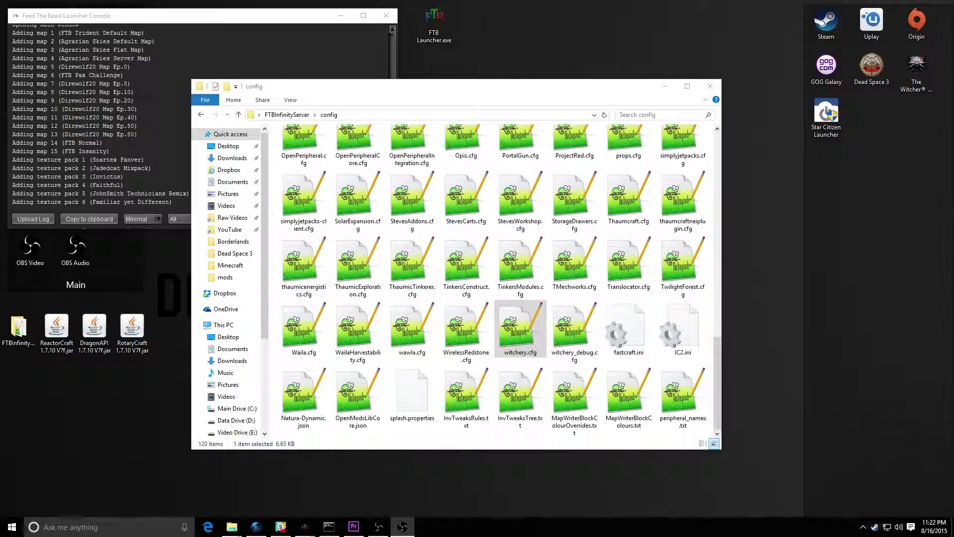
pyautogui.moveTo(566, 91); pyautogui.dragTo(786, 20)
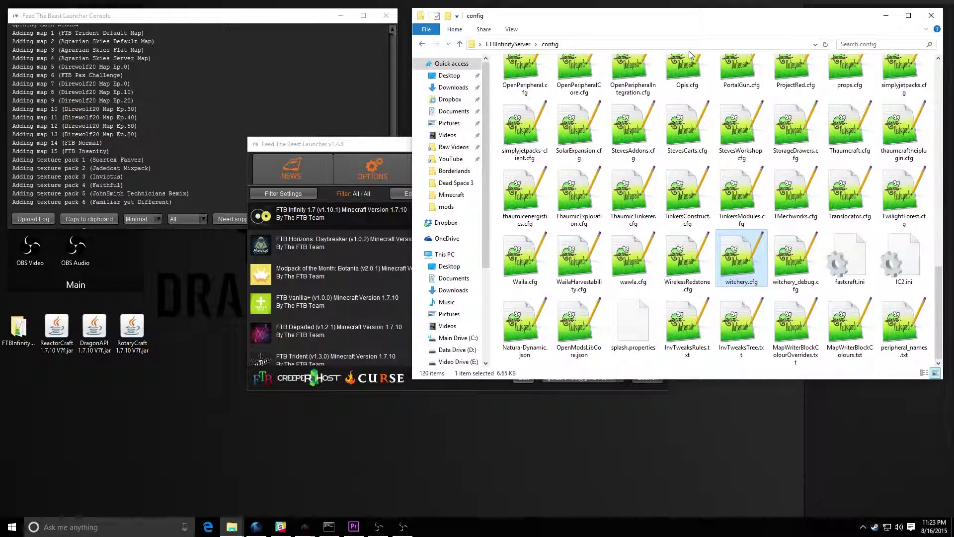